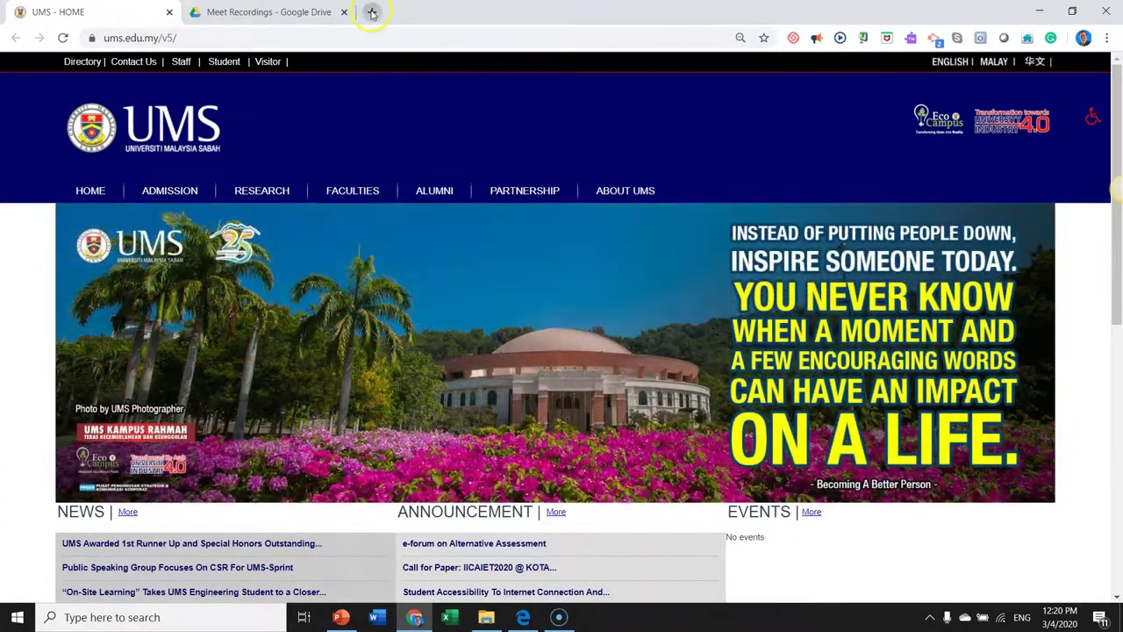
Open a new Chrome tab and go to meet.google.com.
click(371, 11)
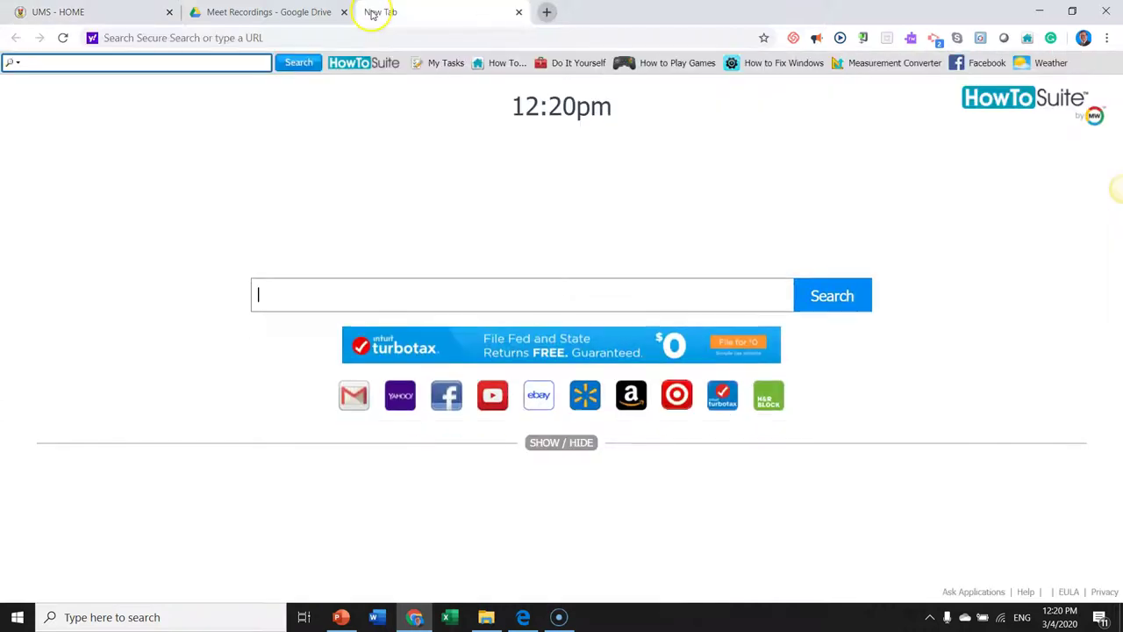
click(286, 40)
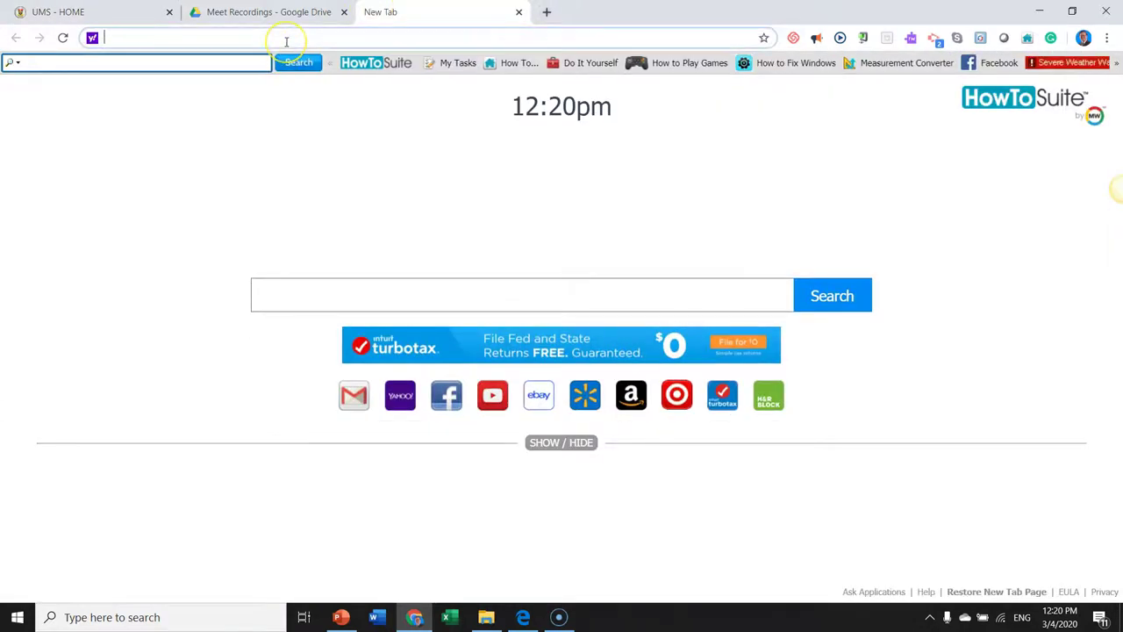
text(meet.)
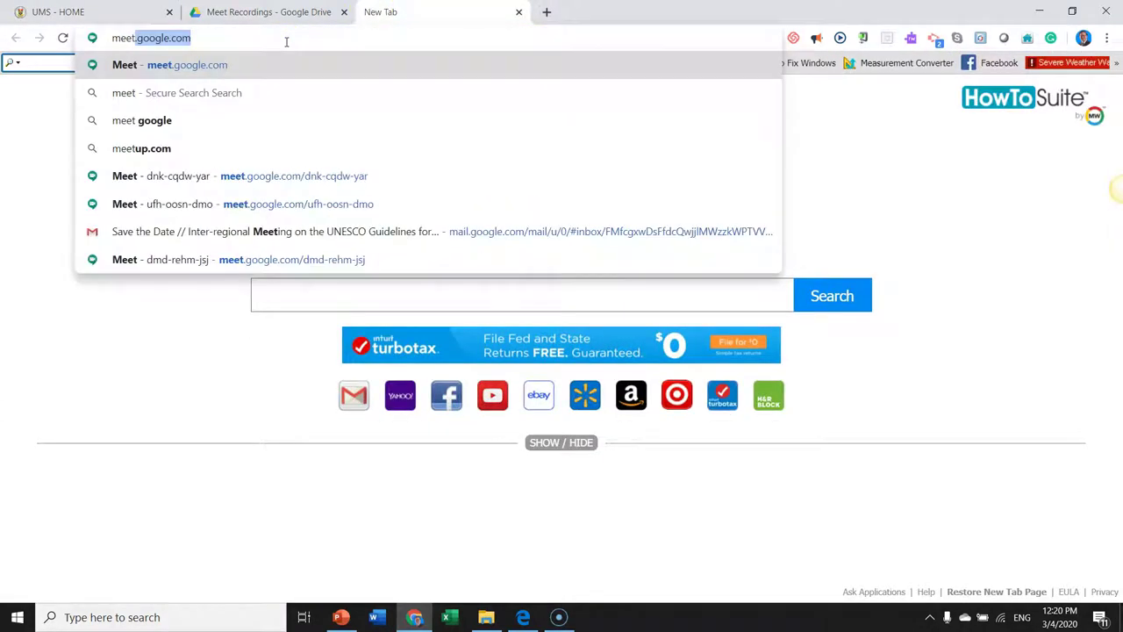
key(Return)
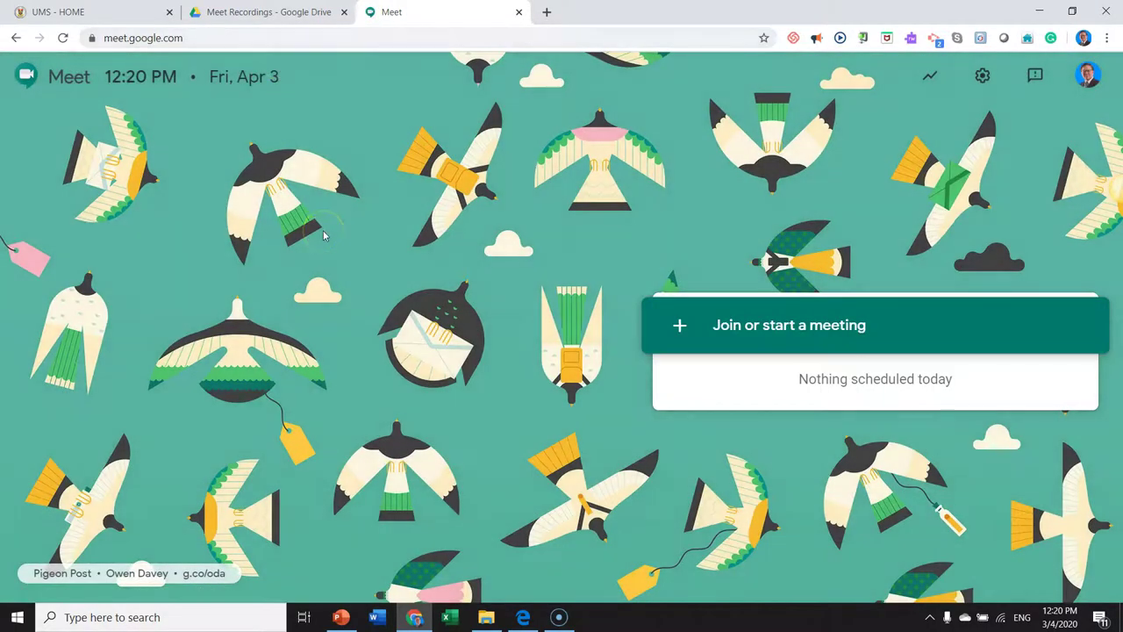
Start a new meeting with the nickname 'ONLINE LECTURE 1'.
click(818, 327)
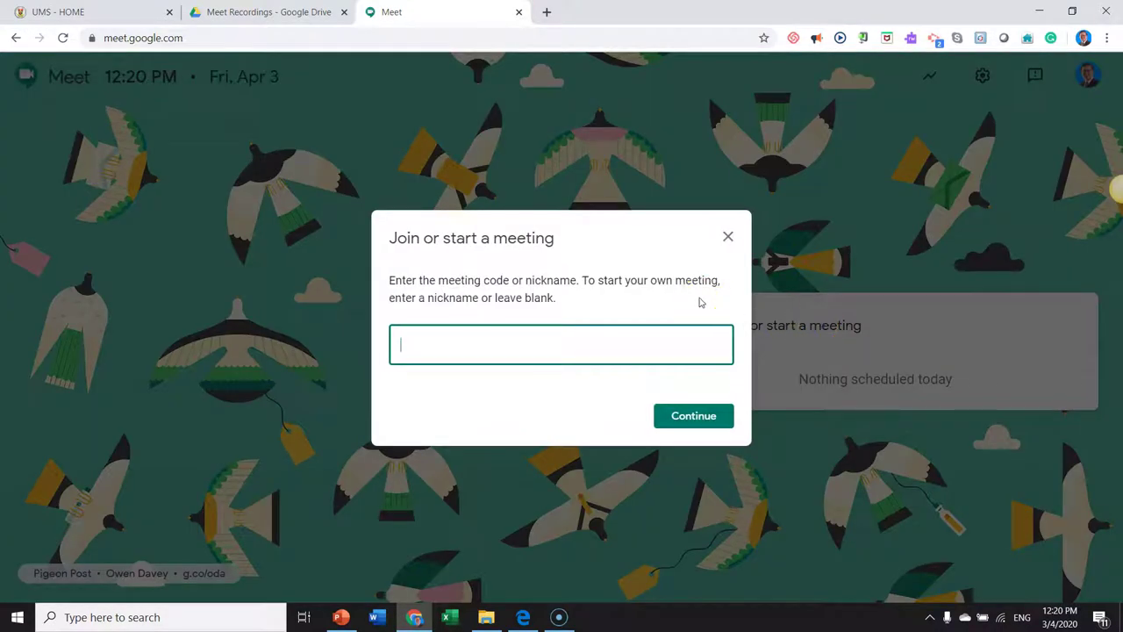
text(ONLINE )
text(LECTURE)
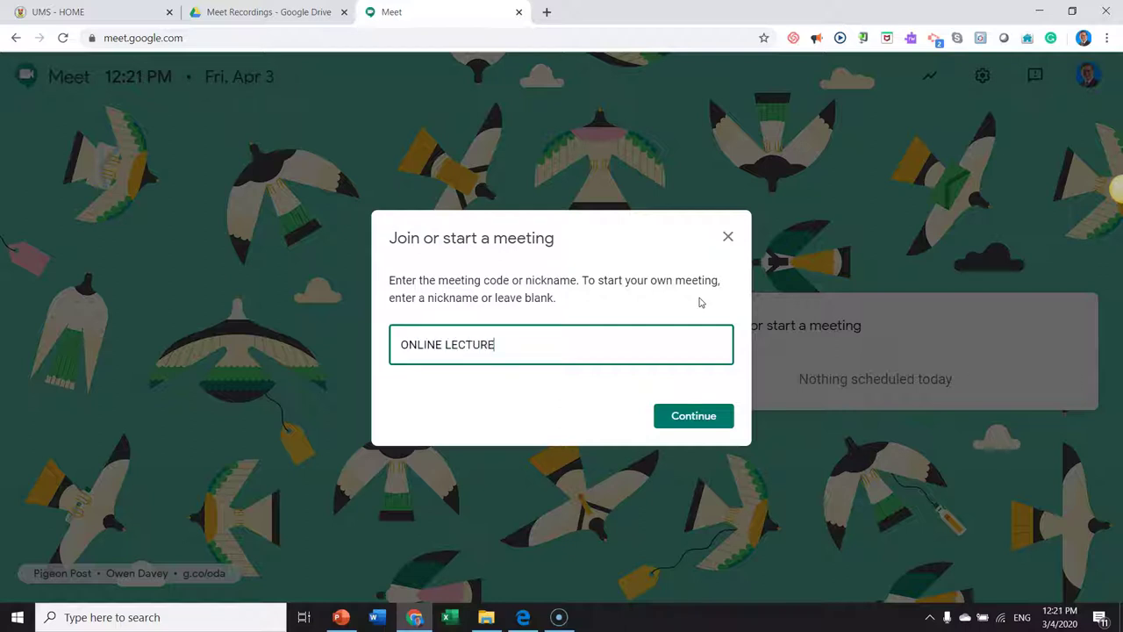
text( 1)
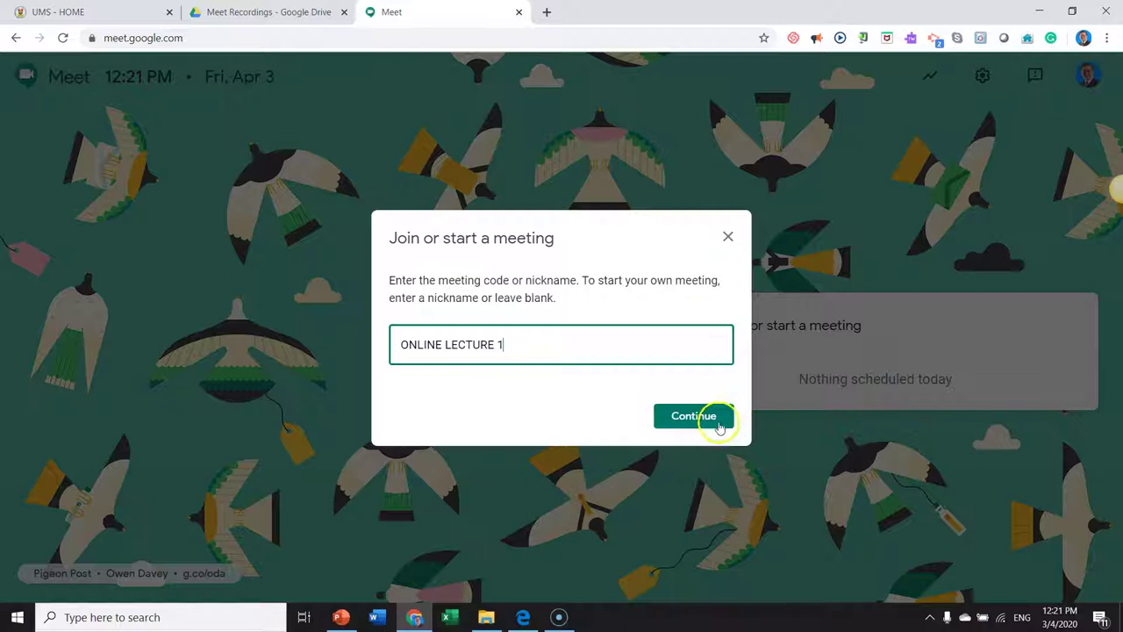
click(696, 416)
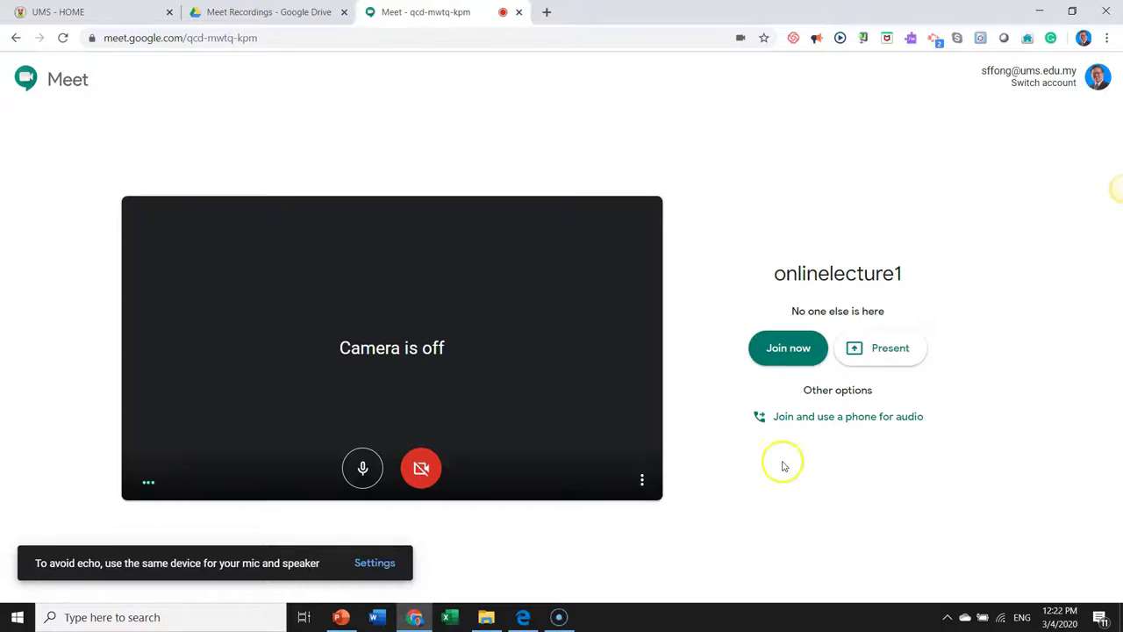
Join the onlinelecture1 call and close the 'Add others' sharing dialog.
click(799, 348)
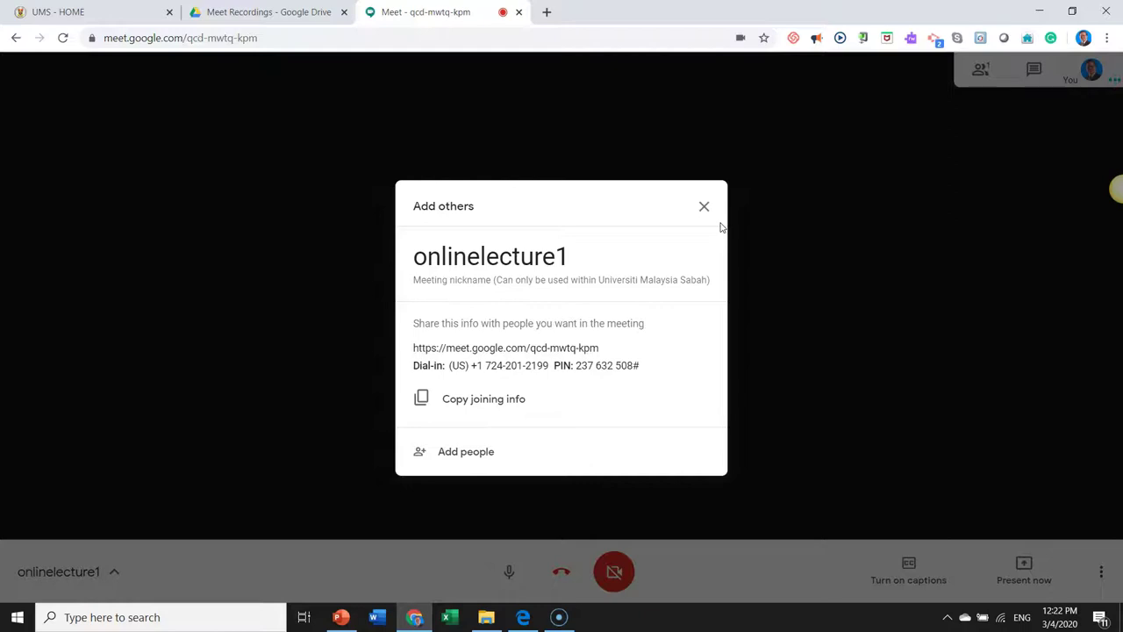
click(703, 208)
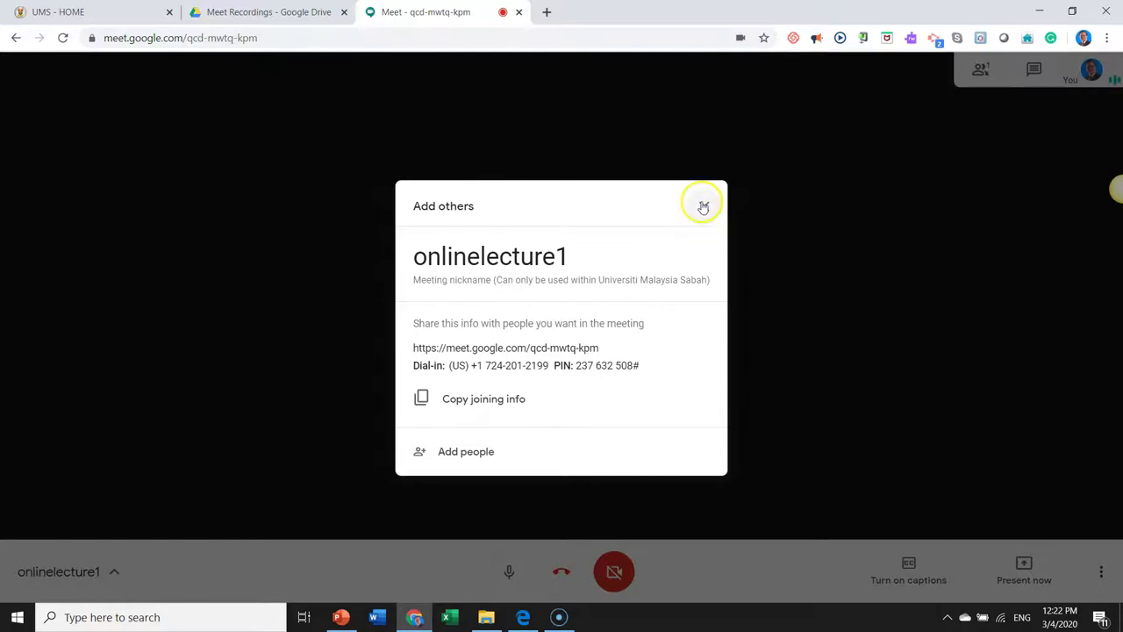
click(703, 207)
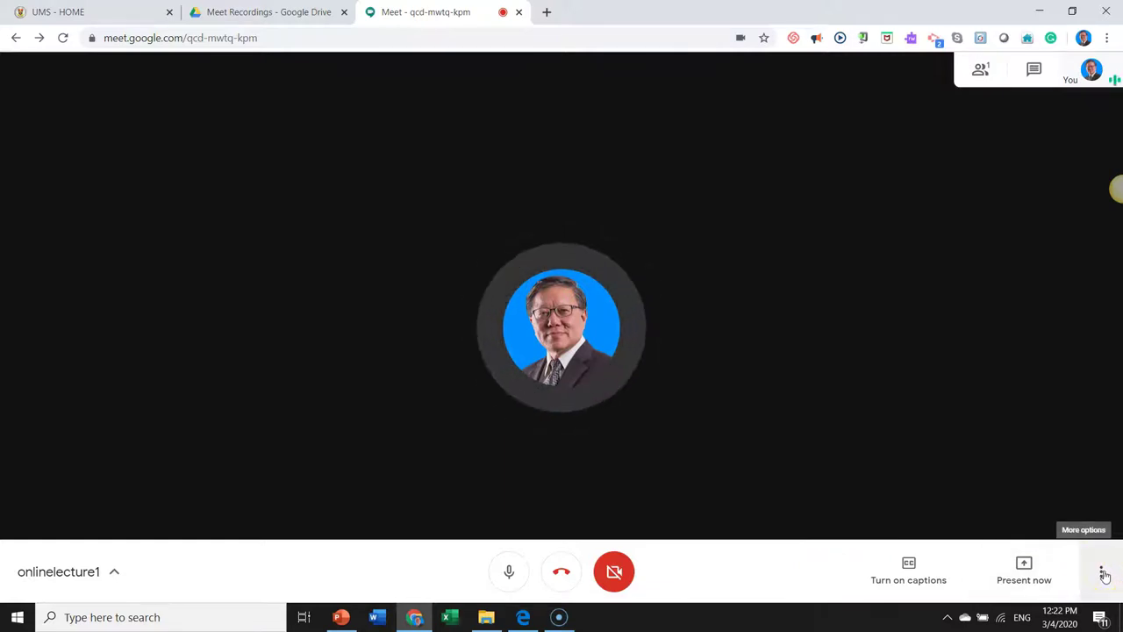
Record the onlinelecture1 meeting, accepting the recording consent notice.
click(1104, 575)
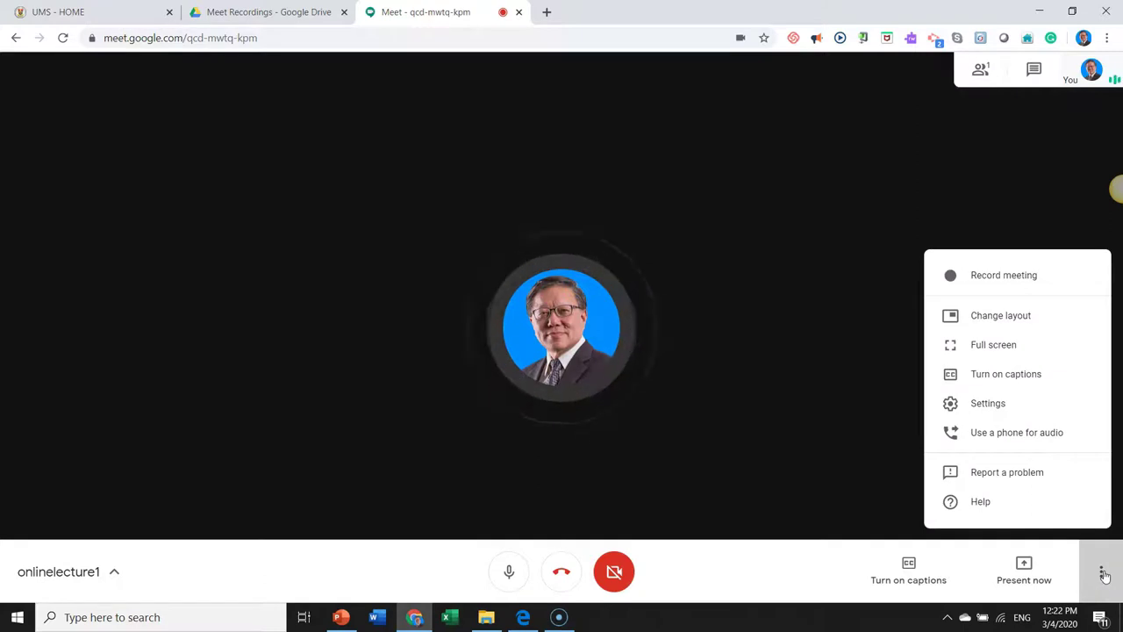
click(1052, 283)
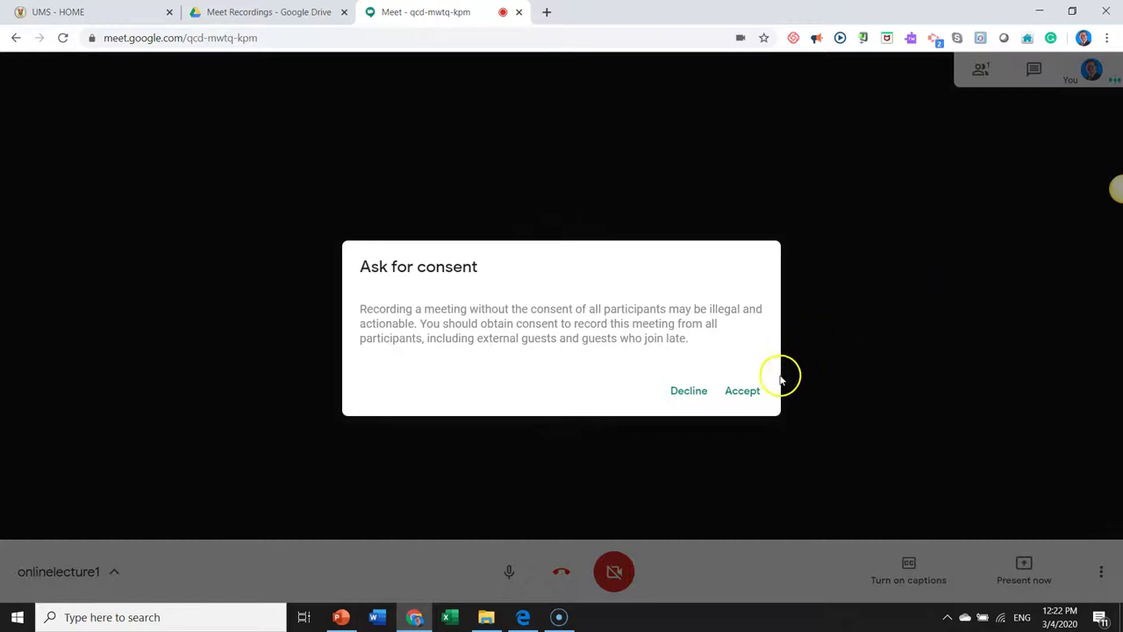
click(740, 393)
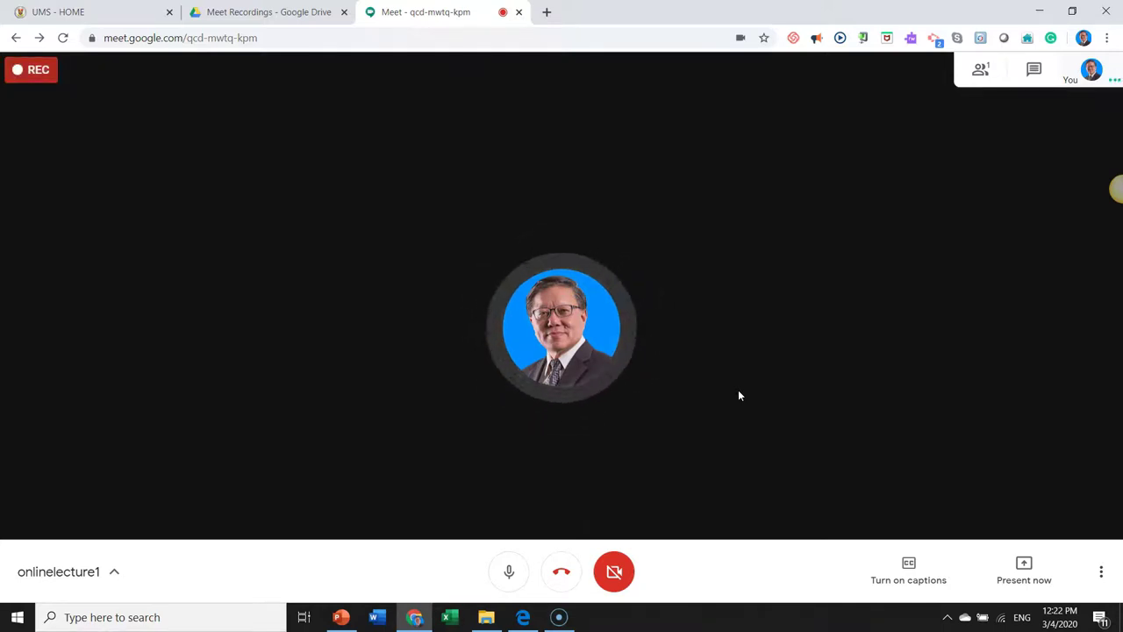
Present your entire screen to the call and bring the PowerPoint lecture slides forward.
click(1021, 569)
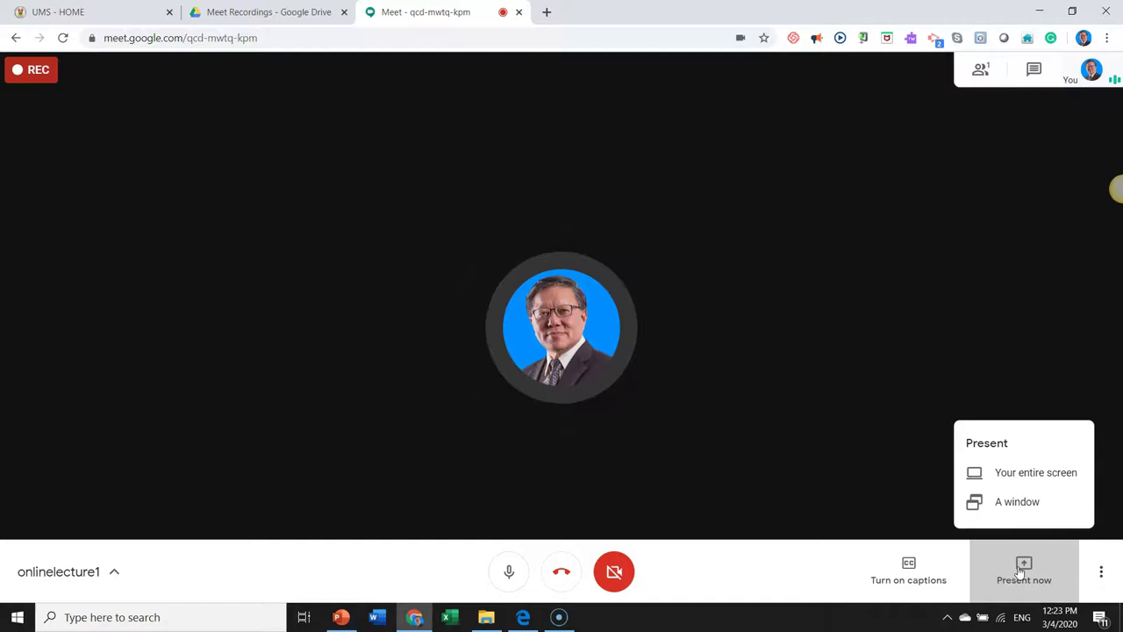
click(1028, 472)
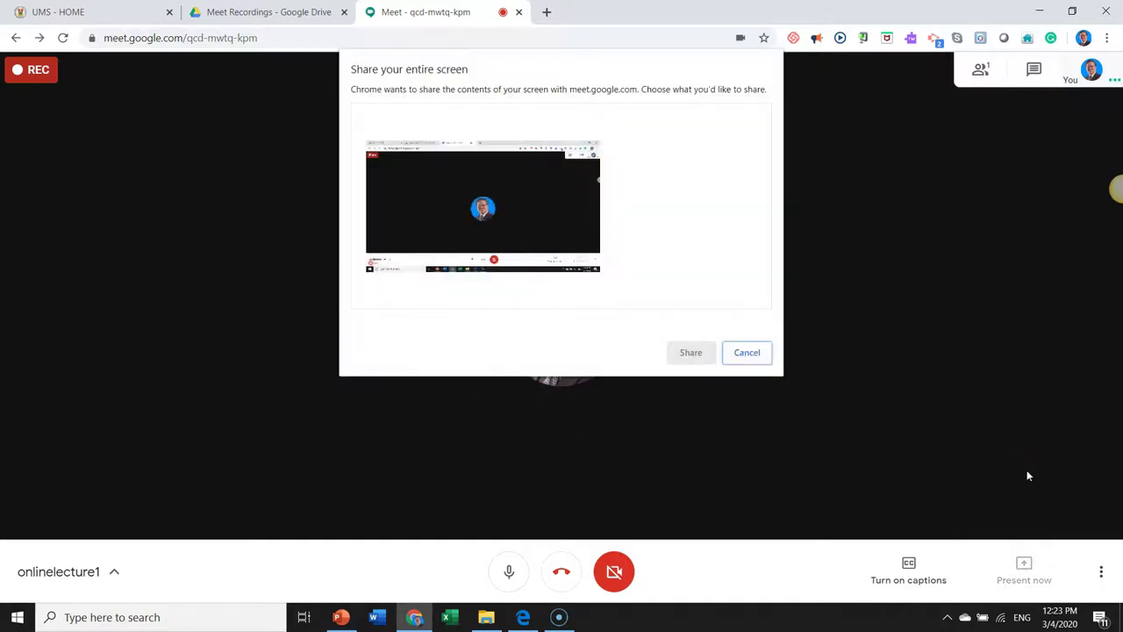
click(560, 235)
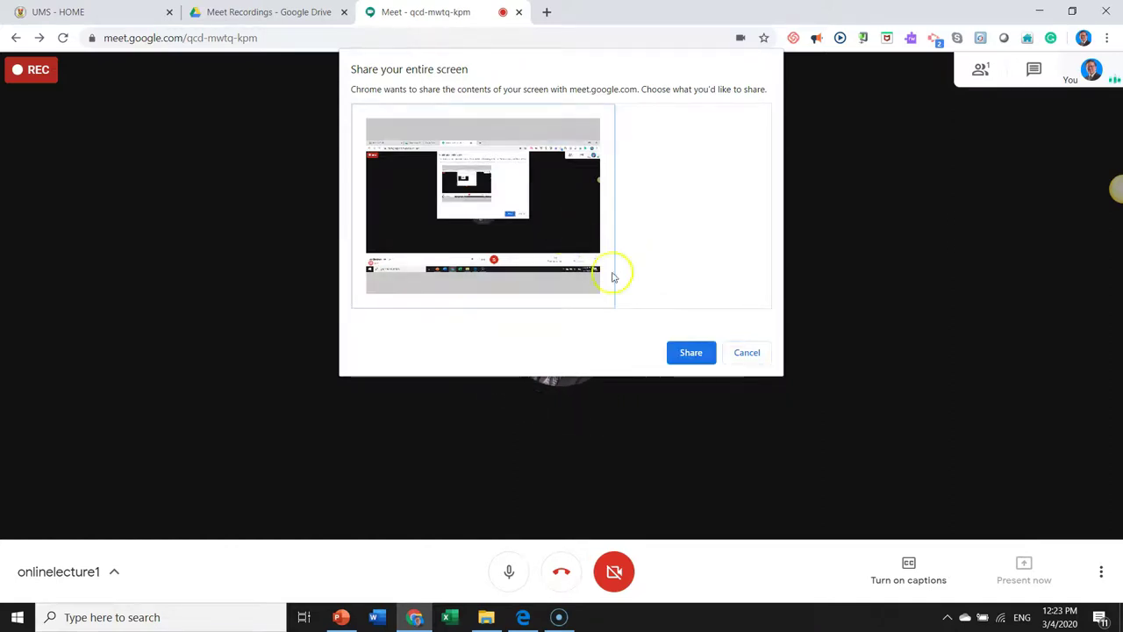
click(686, 354)
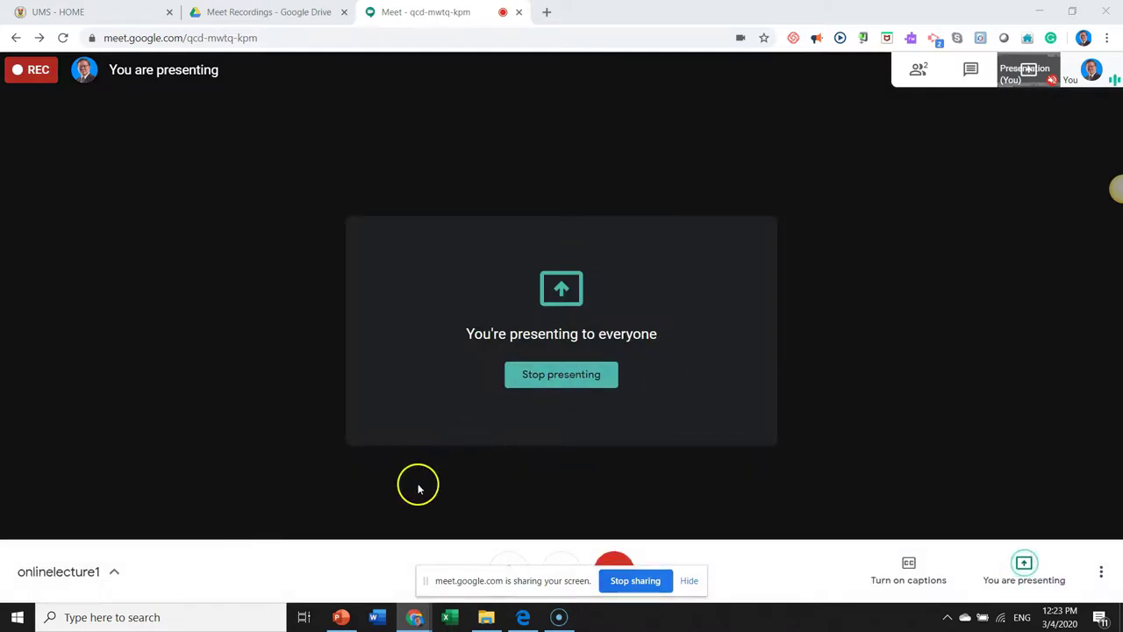
click(338, 618)
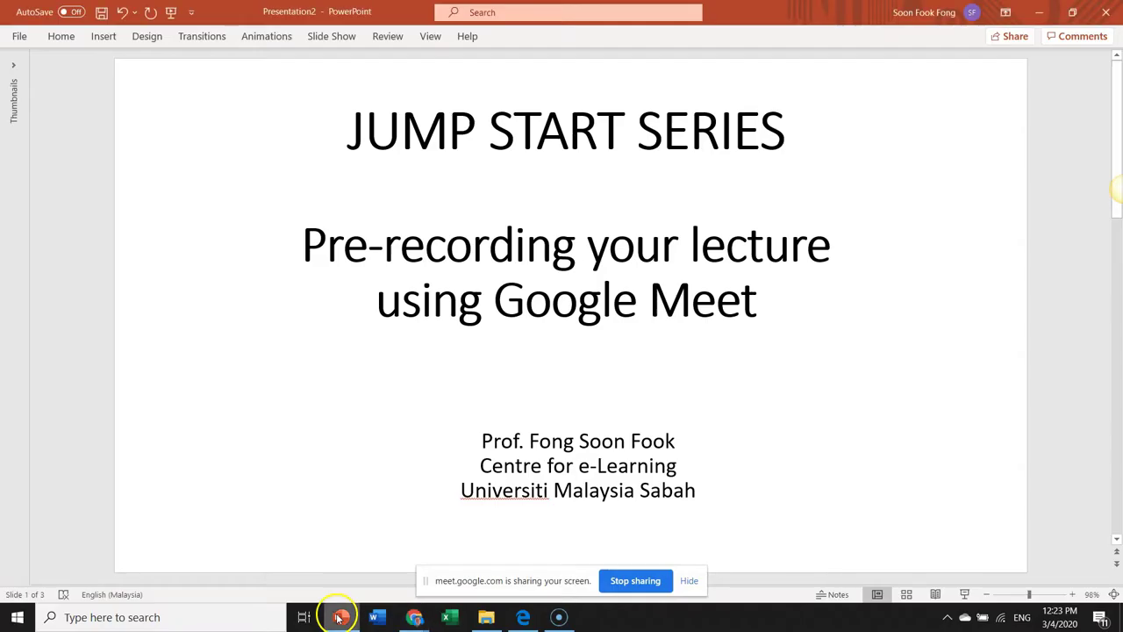
Run the lecture slide show full screen from the title slide to the end, then exit.
click(965, 595)
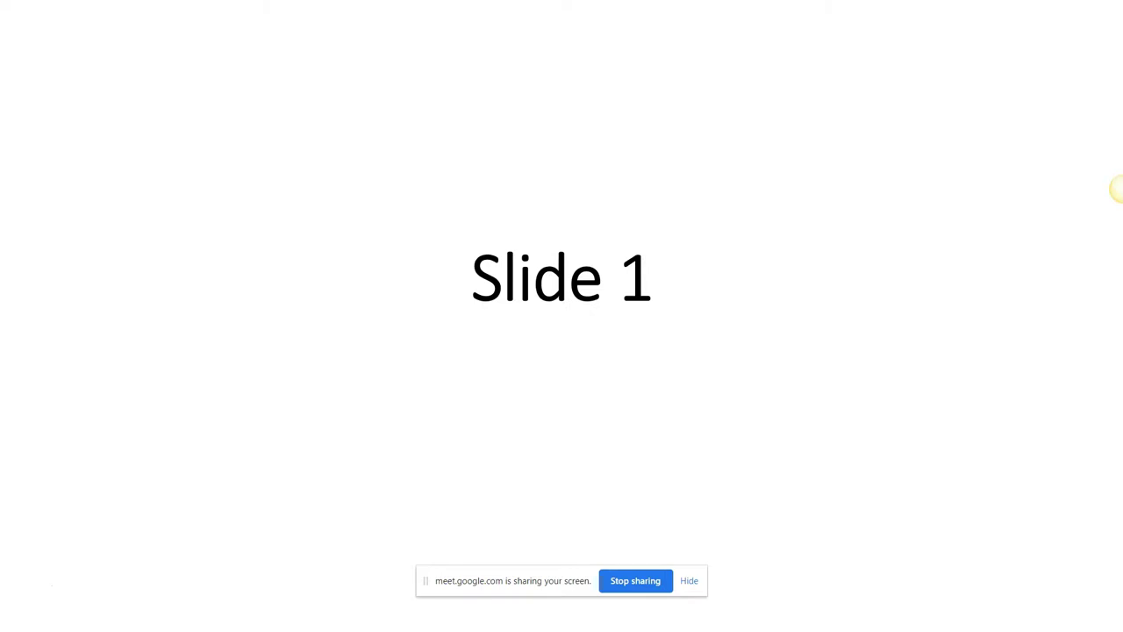
key(Right)
click(428, 306)
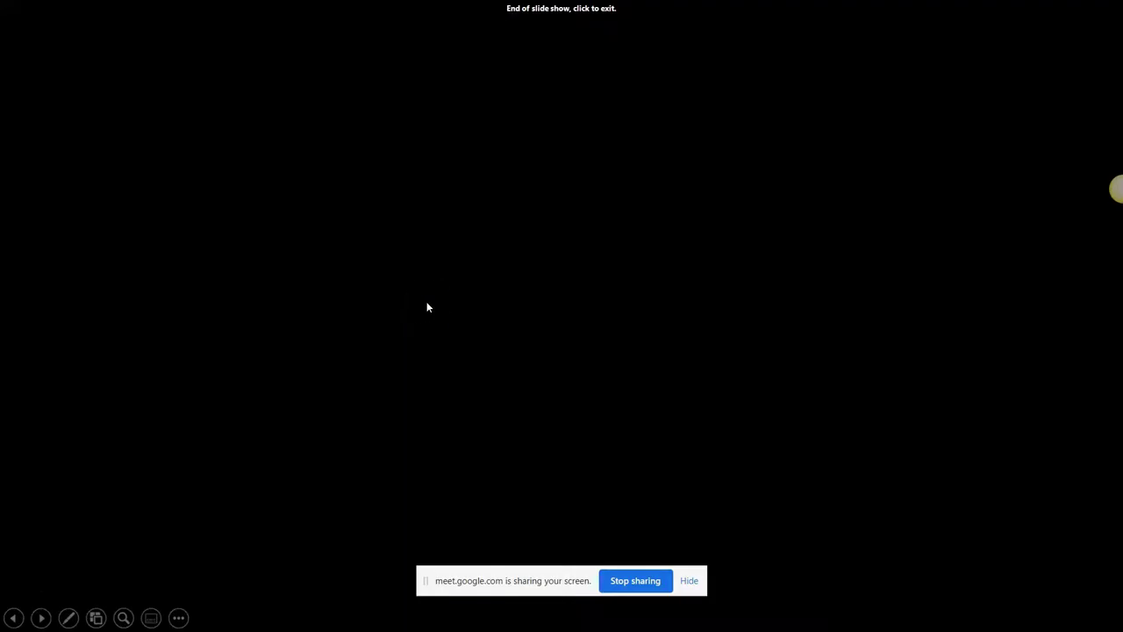
click(427, 306)
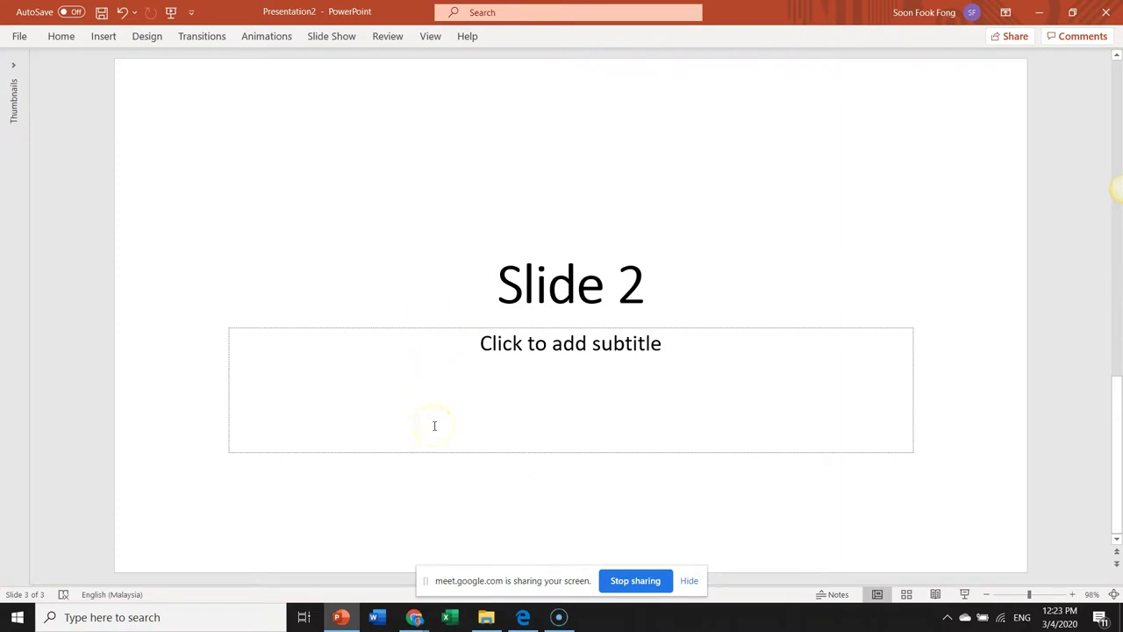
mouse_move(413, 617)
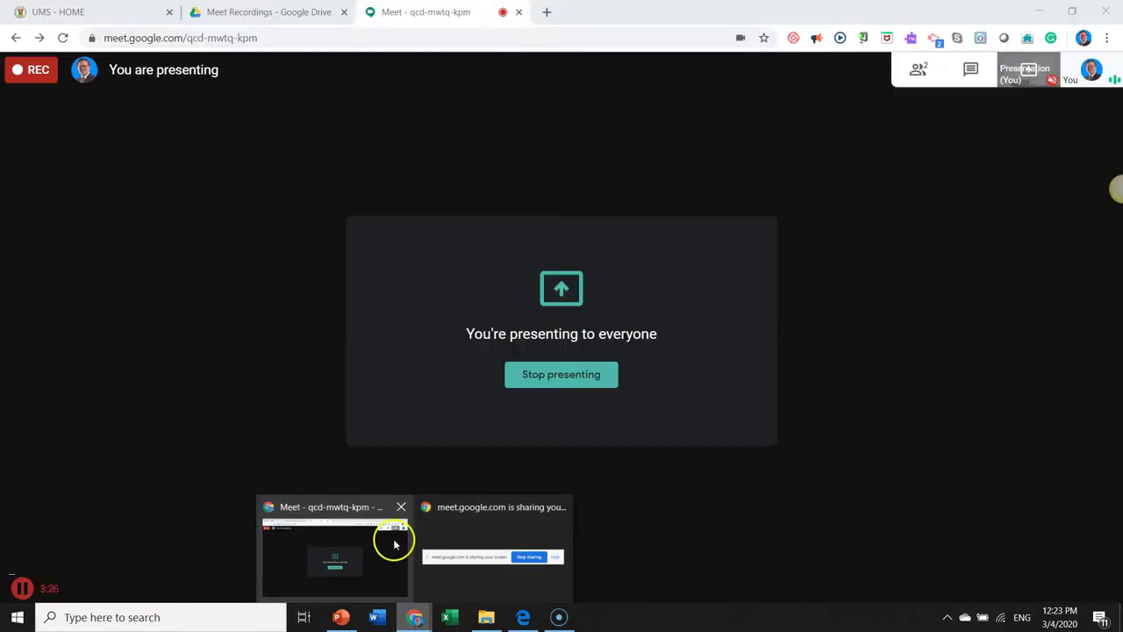
Stop recording the onlinelecture1 call, then switch to the 'Meet Recordings - Google Drive' tab.
click(389, 539)
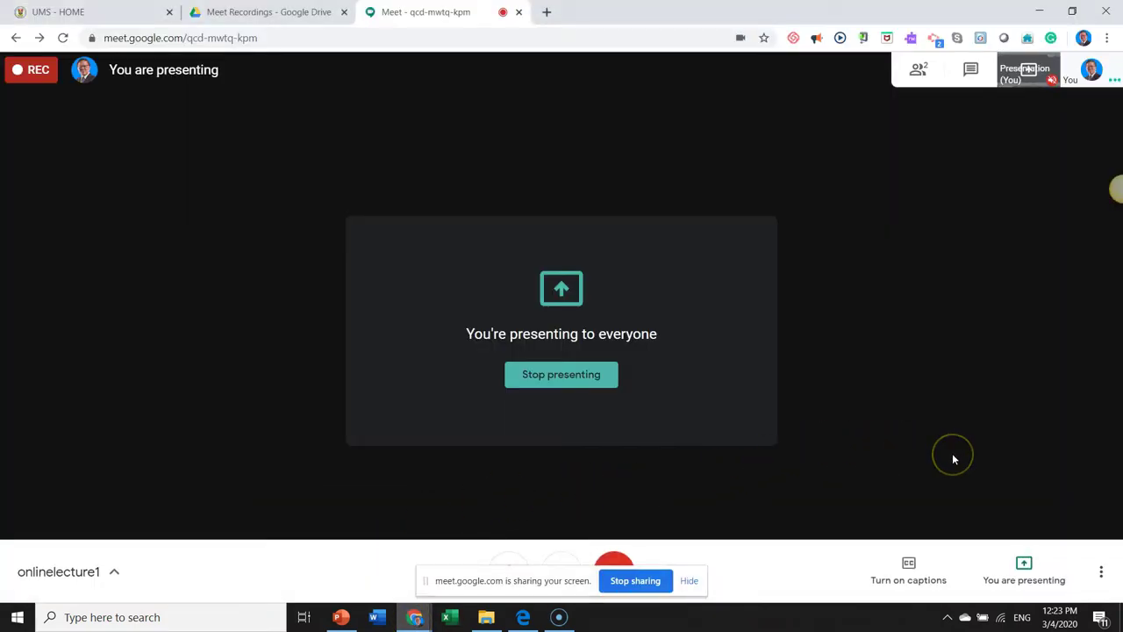
click(1108, 572)
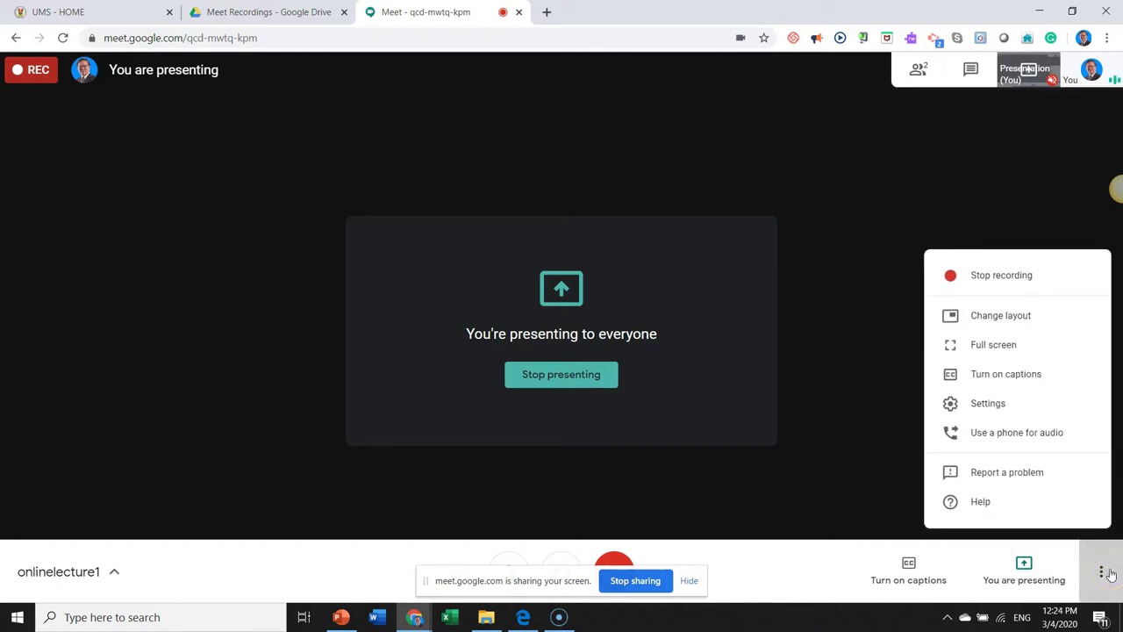
click(1041, 275)
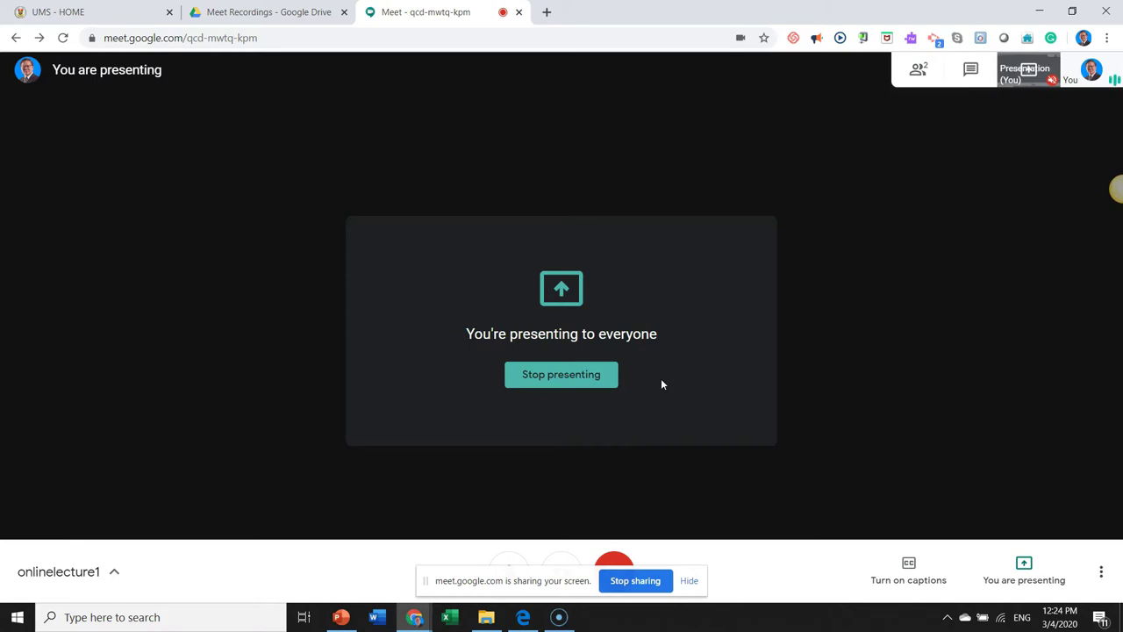
key(ctrl+shift+Tab)
click(443, 366)
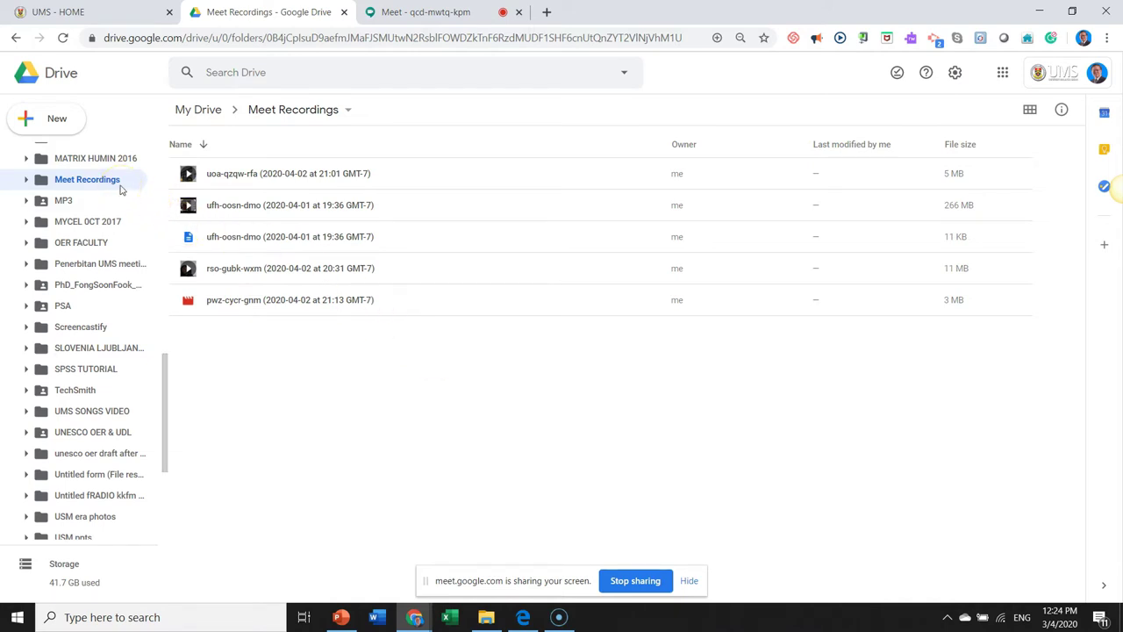
click(121, 188)
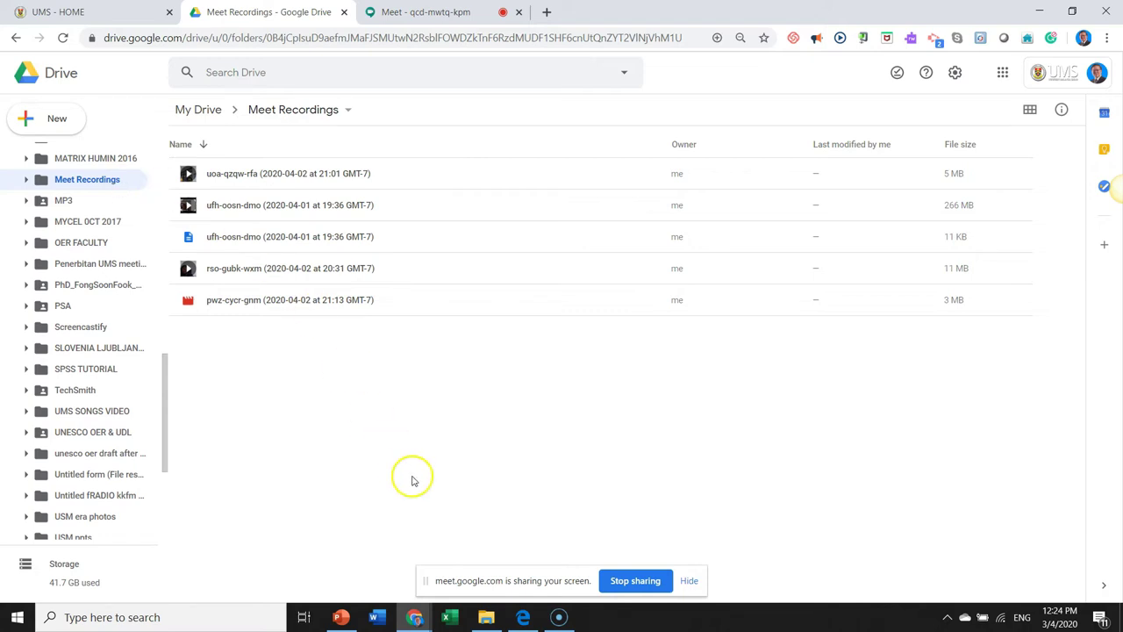